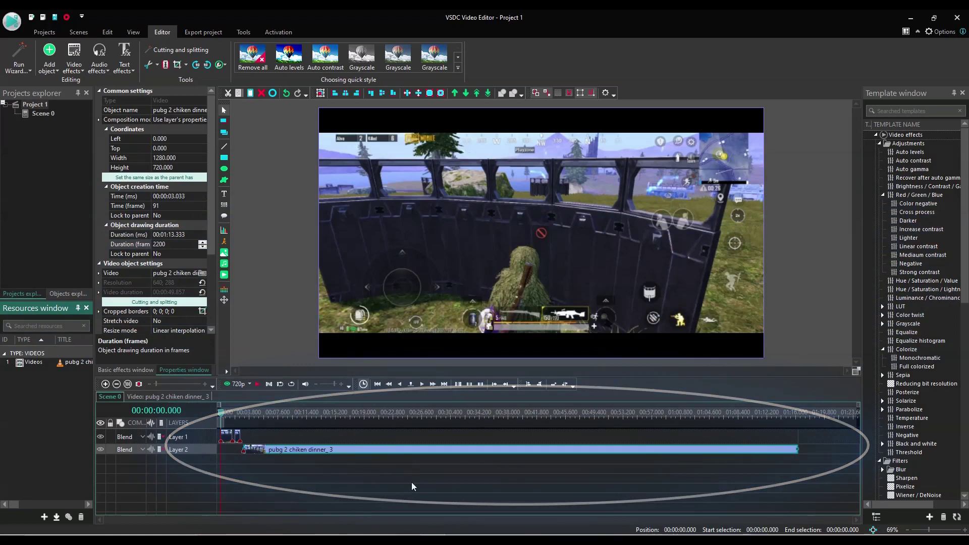
Move the playhead to about 2.27 seconds and select the Layer 1 clip.
left_click(231, 414)
left_click_drag(232, 418, 239, 418)
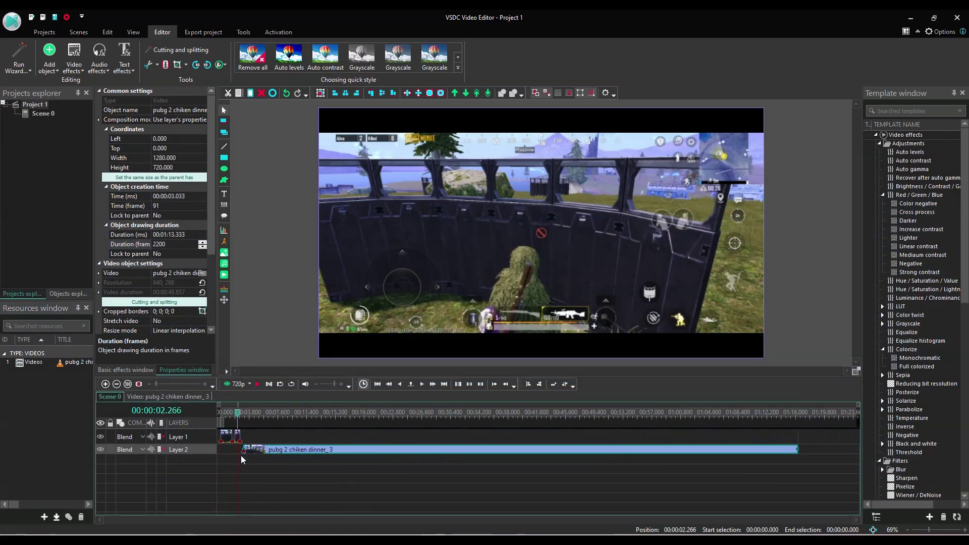
left_click(243, 439)
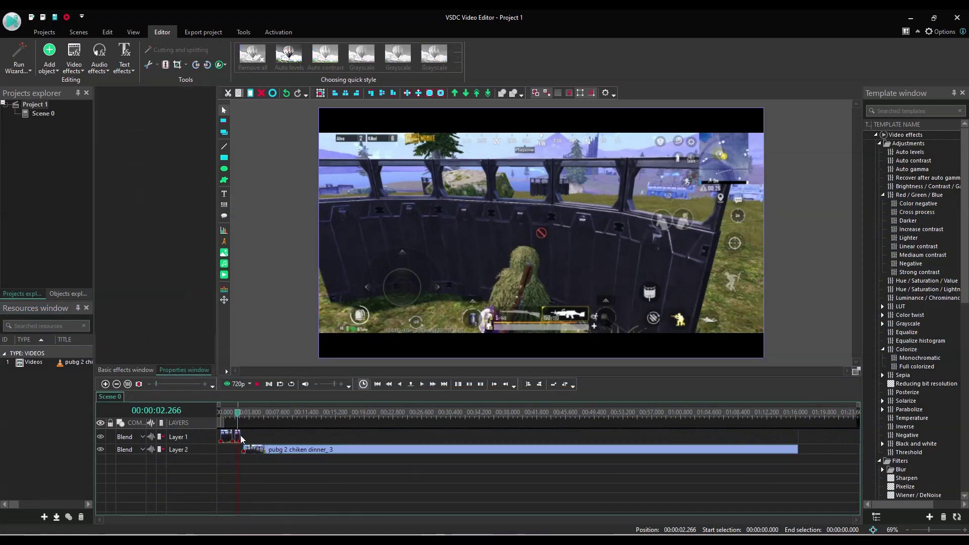
left_click(235, 435)
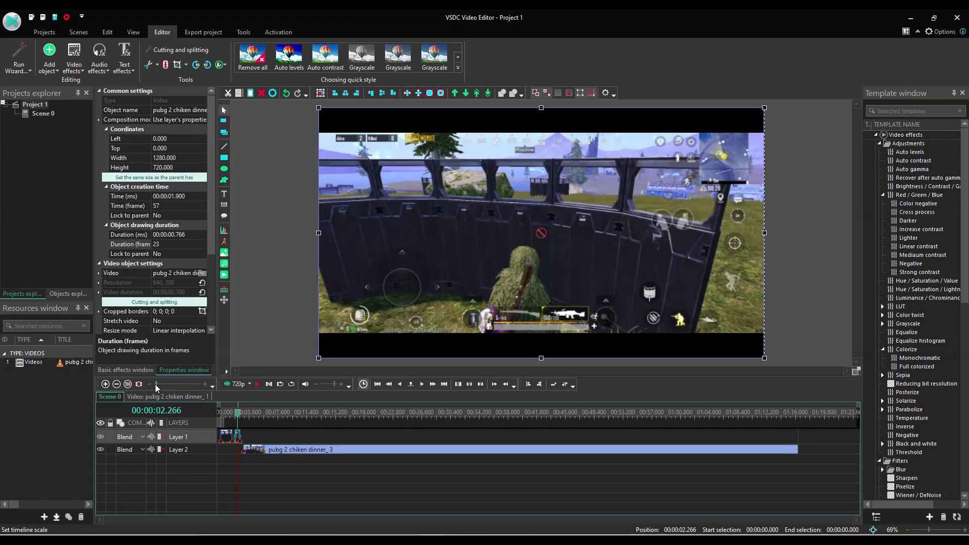
Zoom the timeline in around the Layer 1 clip for finer time steps.
left_click_drag(156, 383, 192, 387)
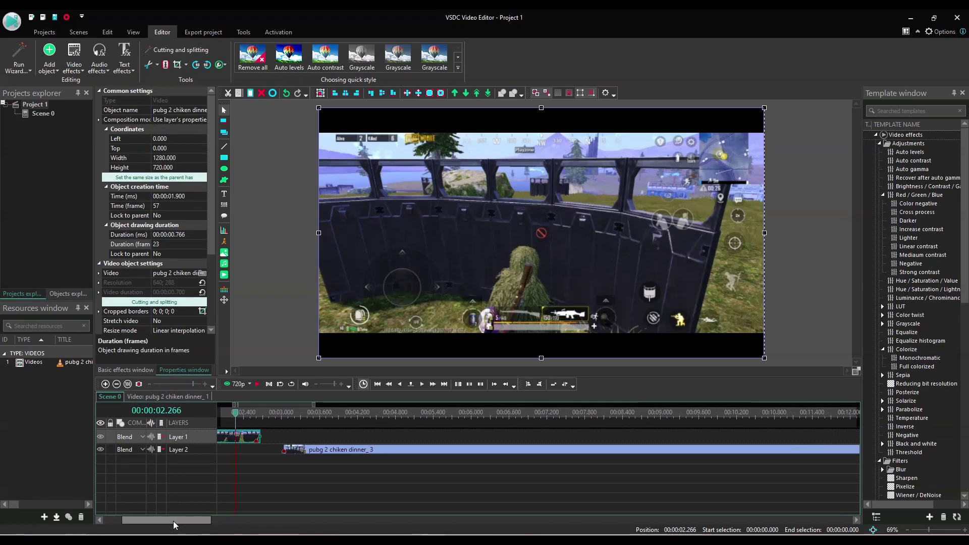
left_click_drag(174, 520, 155, 522)
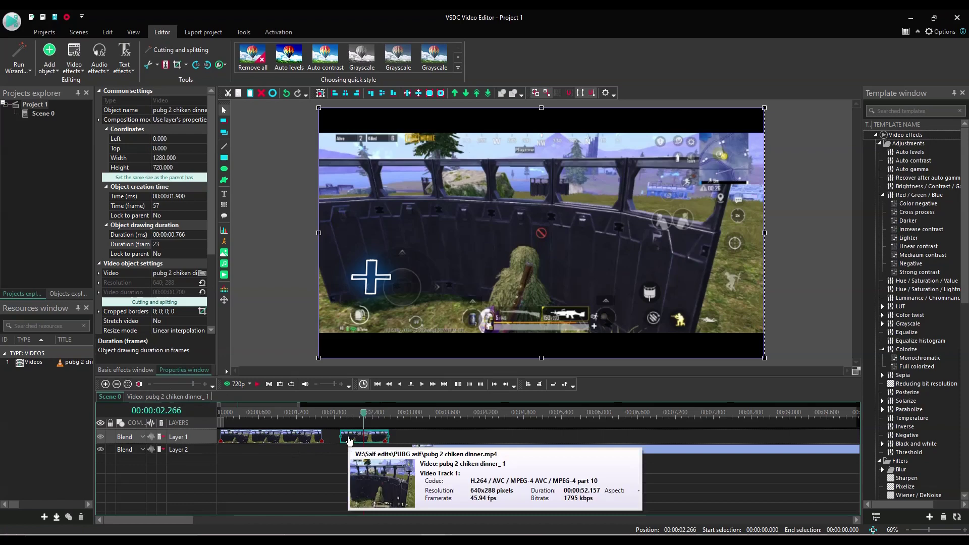
scroll(348, 440, "up", 1)
scroll(348, 440, "down", 2)
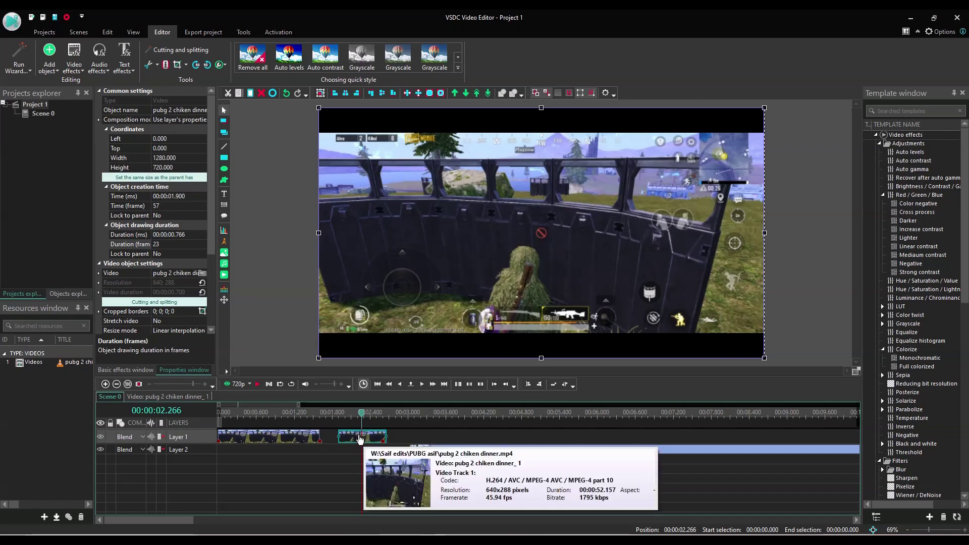
Open the Layer 1 clip's nested timeline, then go back to the full-scale Scene 0 tab.
double_click(360, 439)
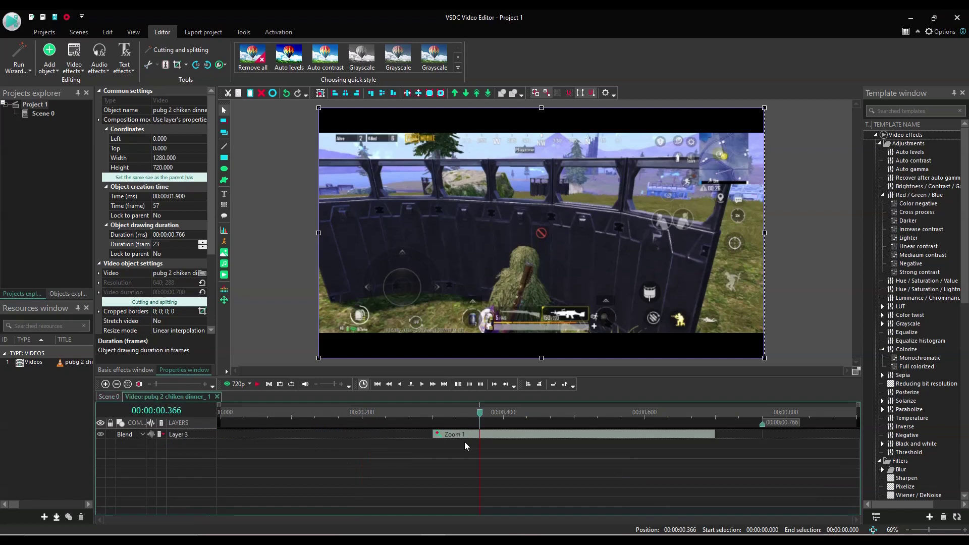
left_click(108, 396)
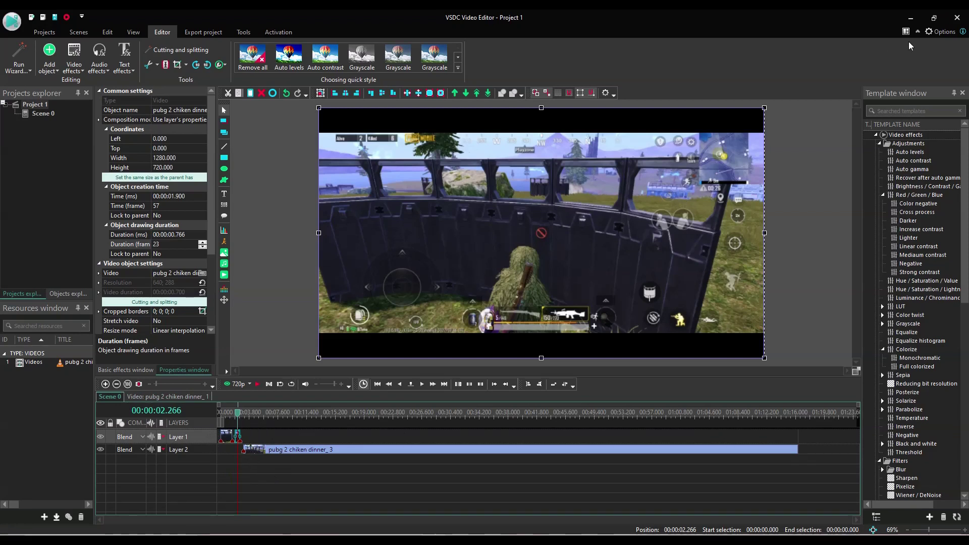
In Options, set Timeline scale control to 'Always save timeline scale' and confirm.
left_click(933, 34)
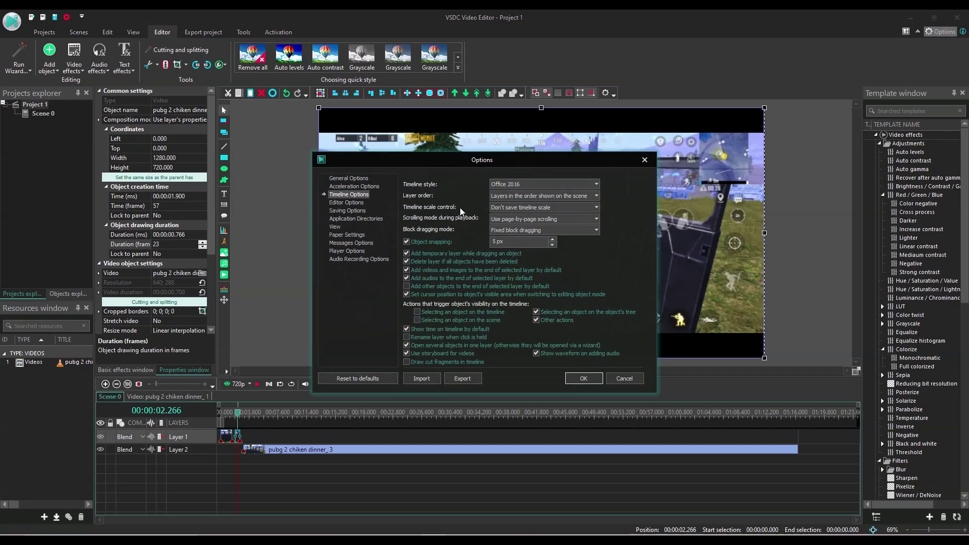
left_click(590, 208)
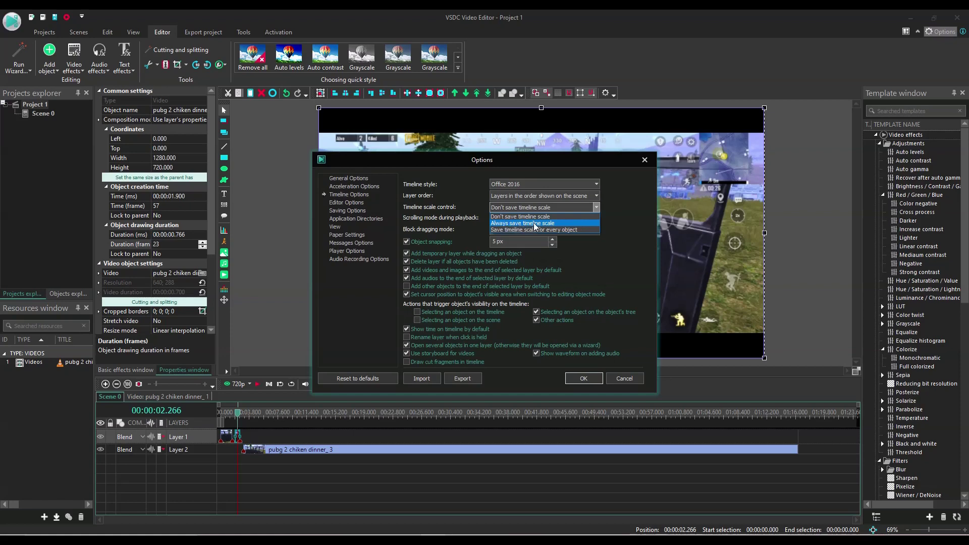
left_click(549, 223)
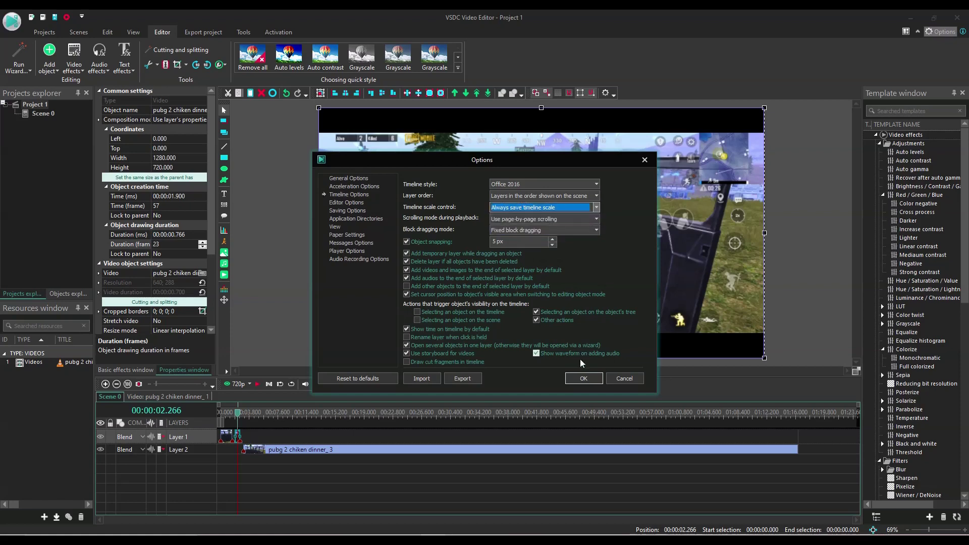
left_click(583, 380)
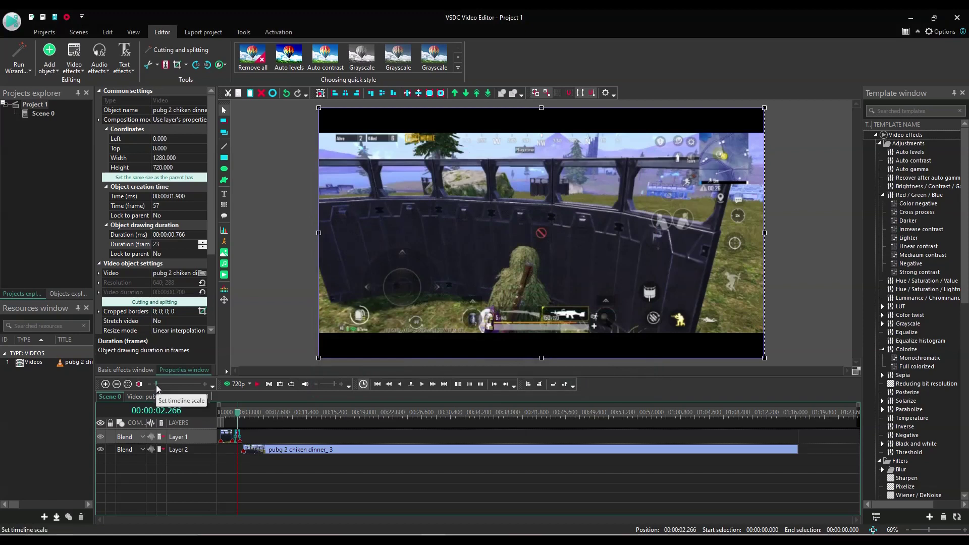
Zoom the scene timeline in, open the small Layer 1 clip's timeline, then return to Scene 0.
left_click_drag(156, 385, 190, 388)
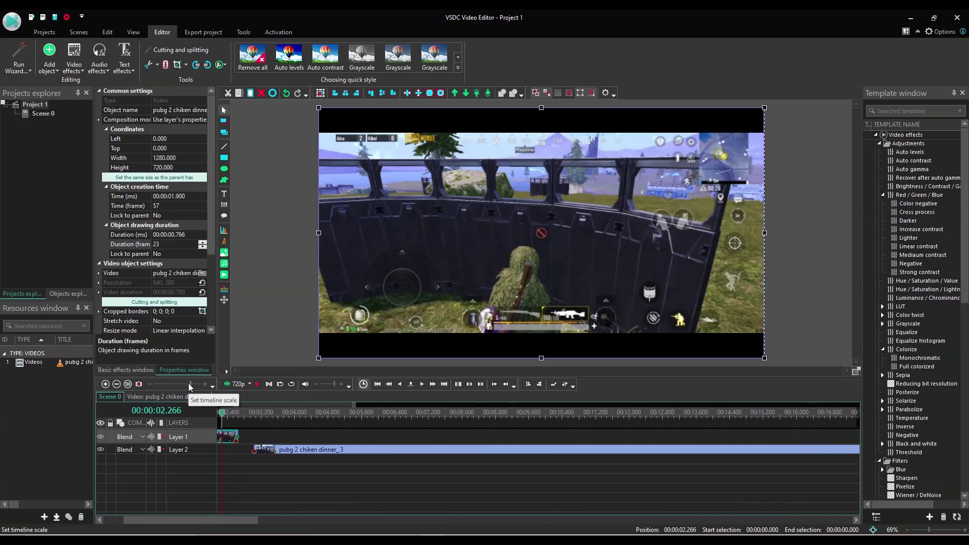
scroll(288, 423, "up", 5)
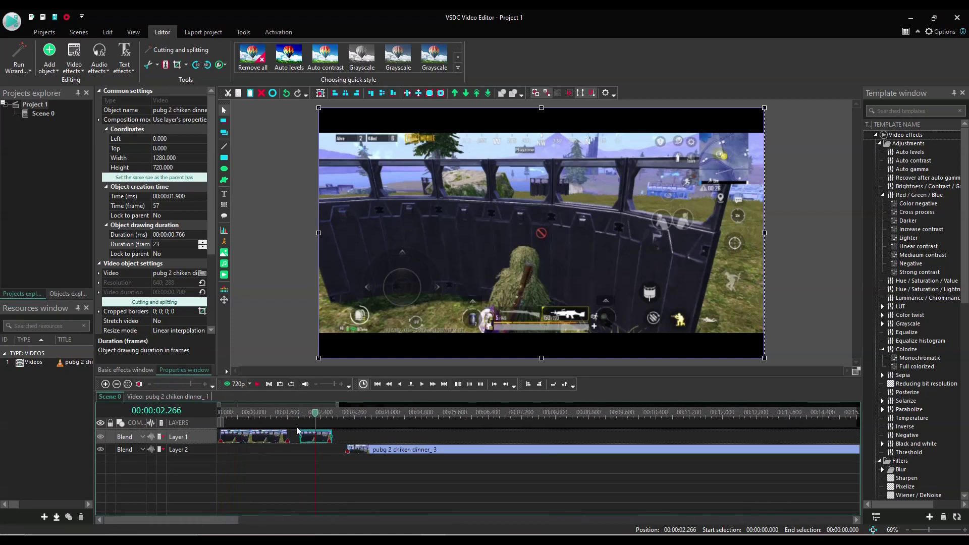
double_click(319, 438)
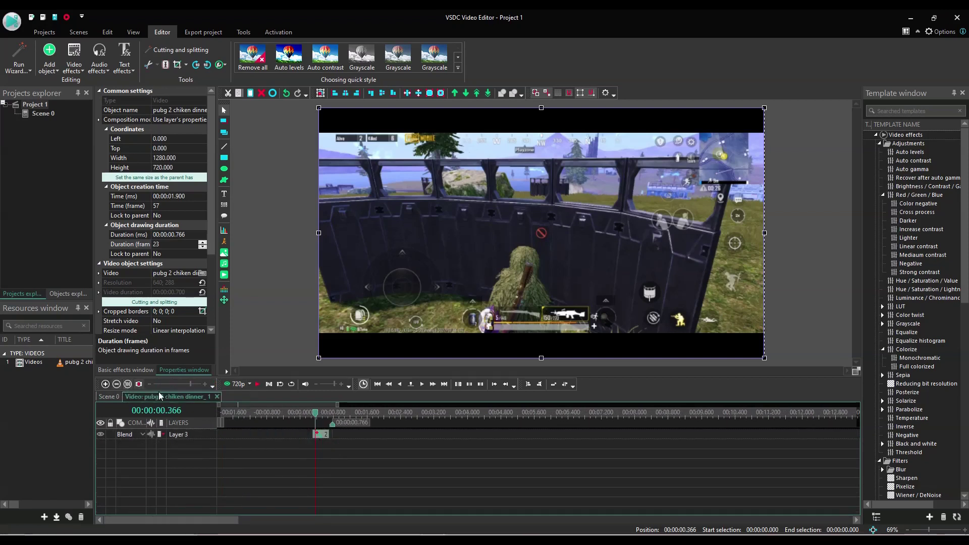
left_click(107, 398)
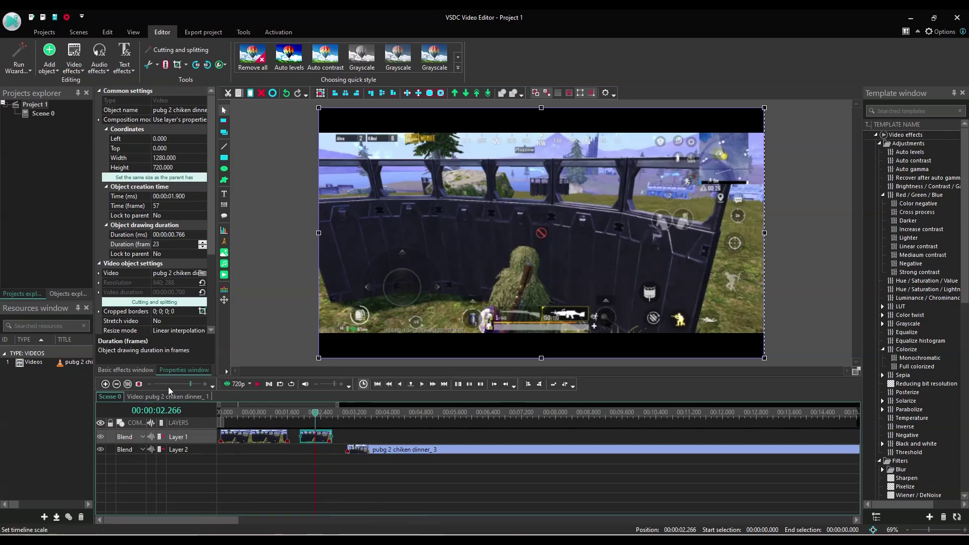
Fit the whole project into the timeline, then zoom the scale back in.
left_click(127, 385)
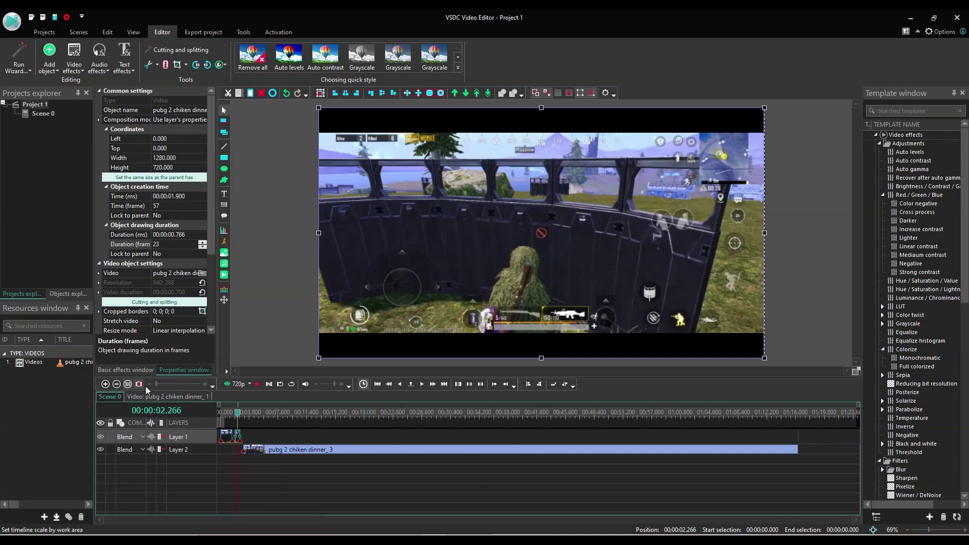
left_click_drag(155, 385, 194, 391)
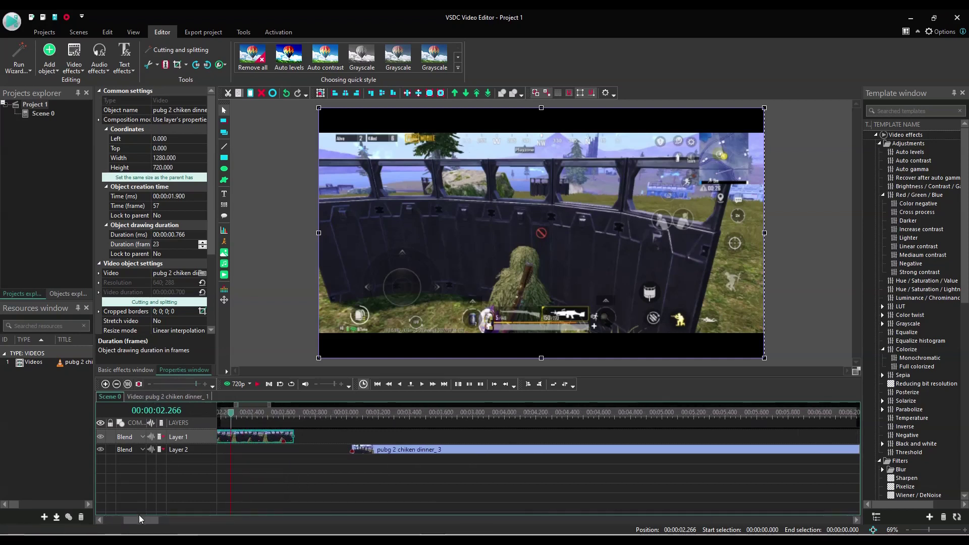
left_click_drag(138, 519, 109, 517)
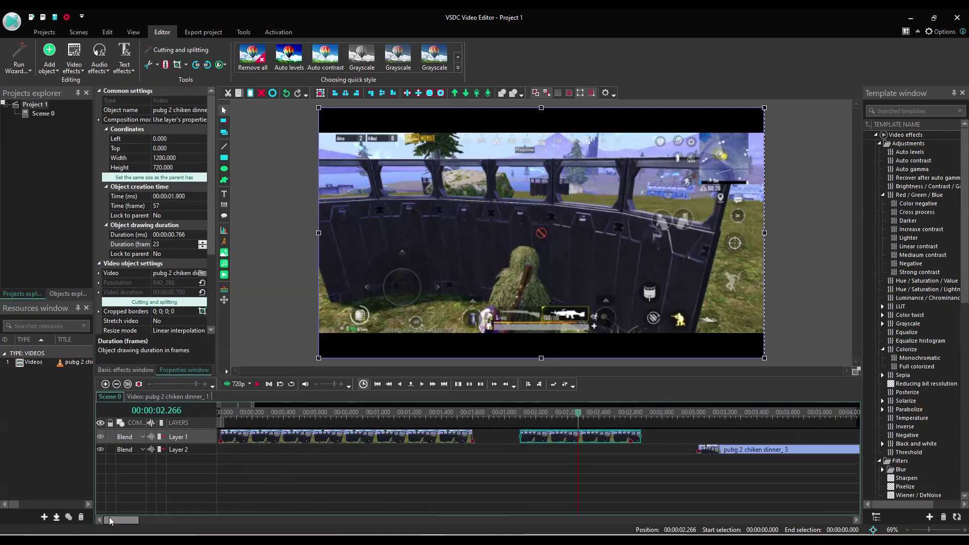
Open each Layer 1 clip's nested timeline in turn, returning to Scene 0 after each.
double_click(562, 440)
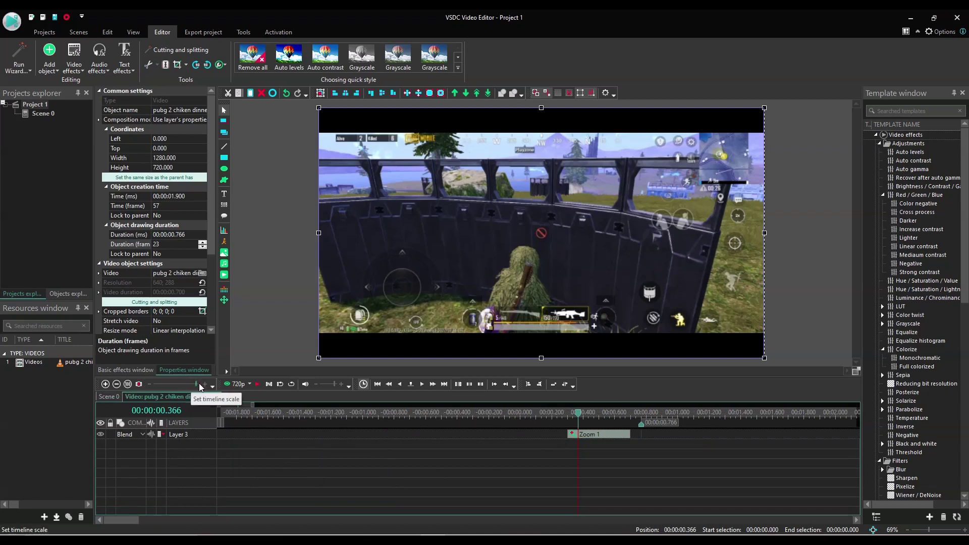
left_click(115, 397)
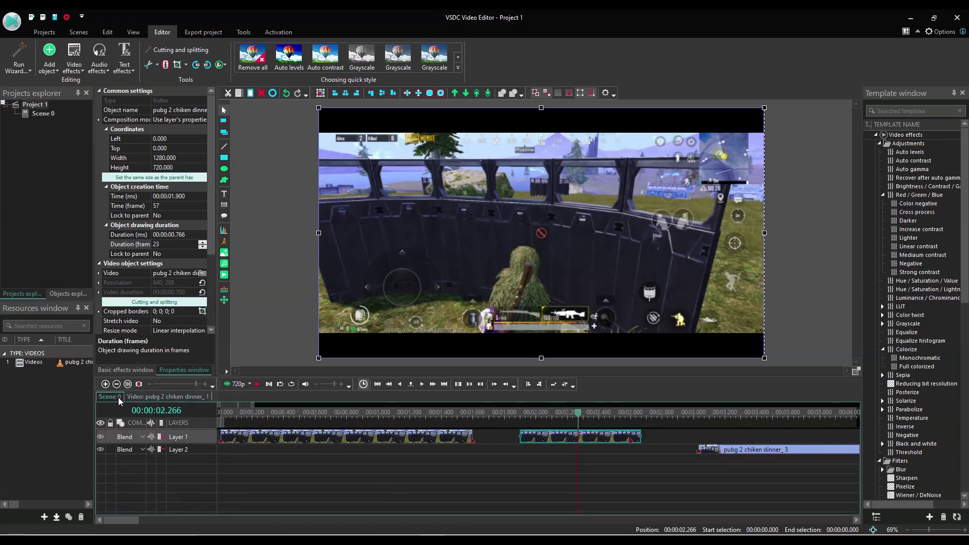
double_click(422, 441)
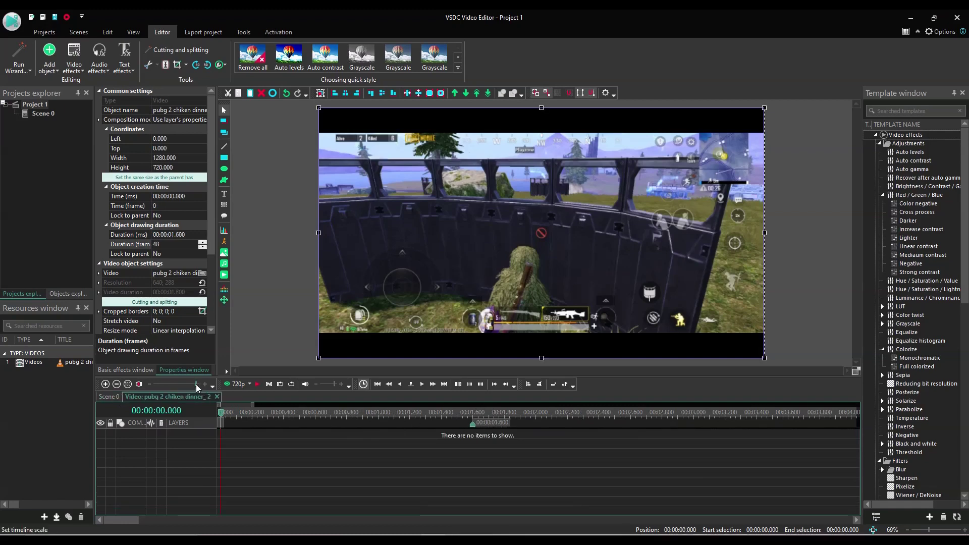
left_click(115, 397)
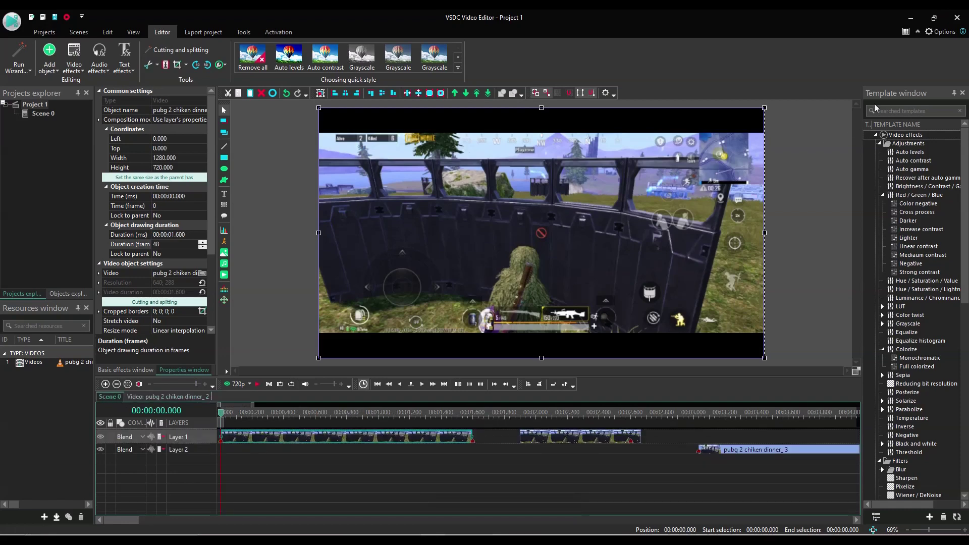
Set Timeline scale control to save the timeline scale for every object.
left_click(938, 32)
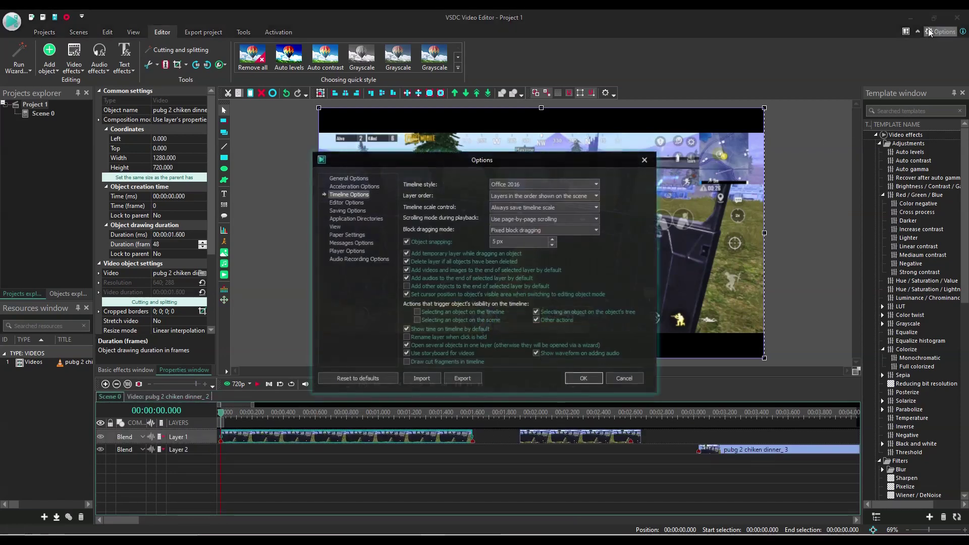
left_click(554, 213)
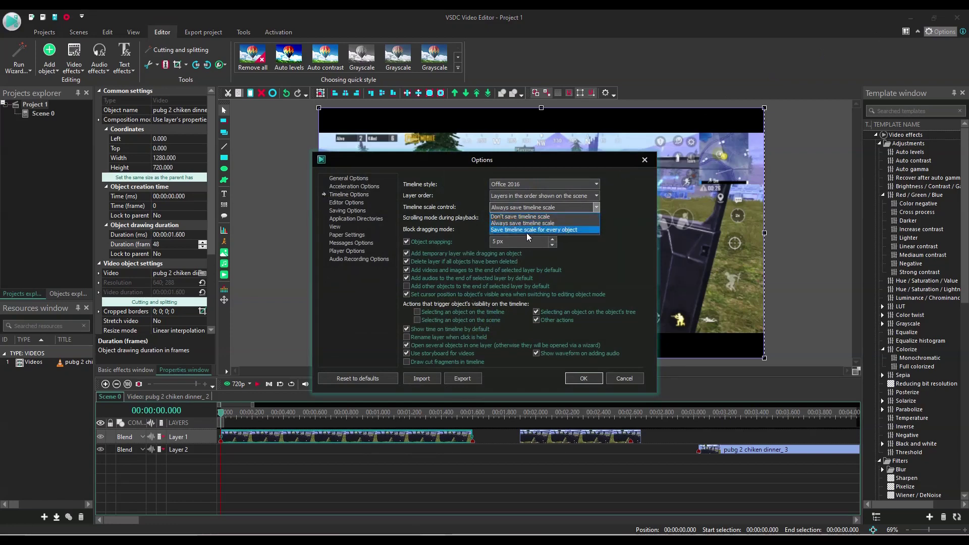
left_click(564, 230)
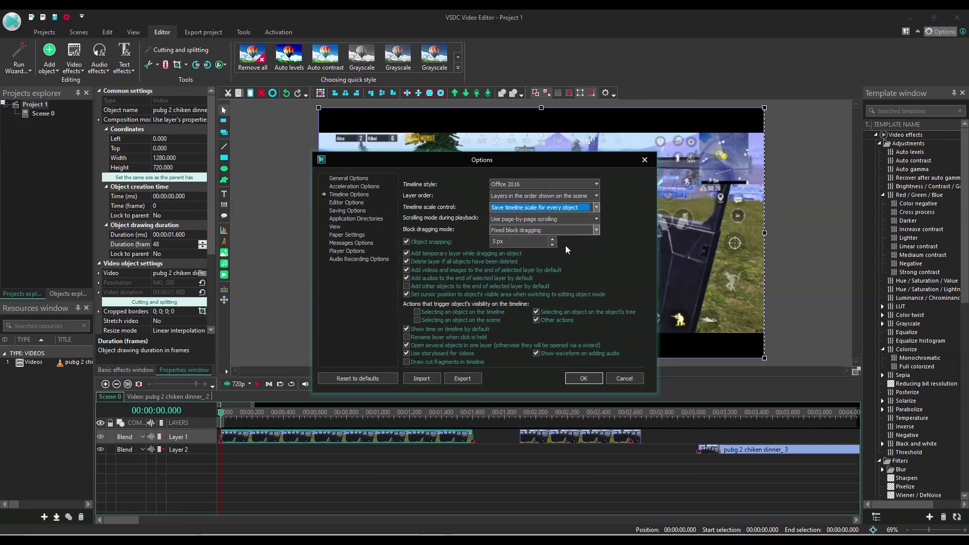
left_click(587, 381)
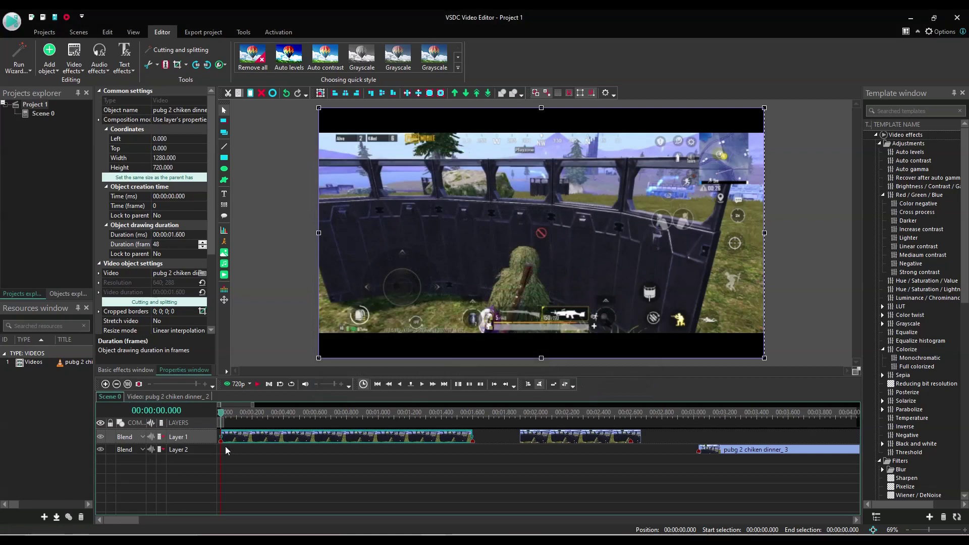
Fit the project, put the playhead at 2.466 s, select the second Layer 1 clip, and zoom in.
left_click(128, 384)
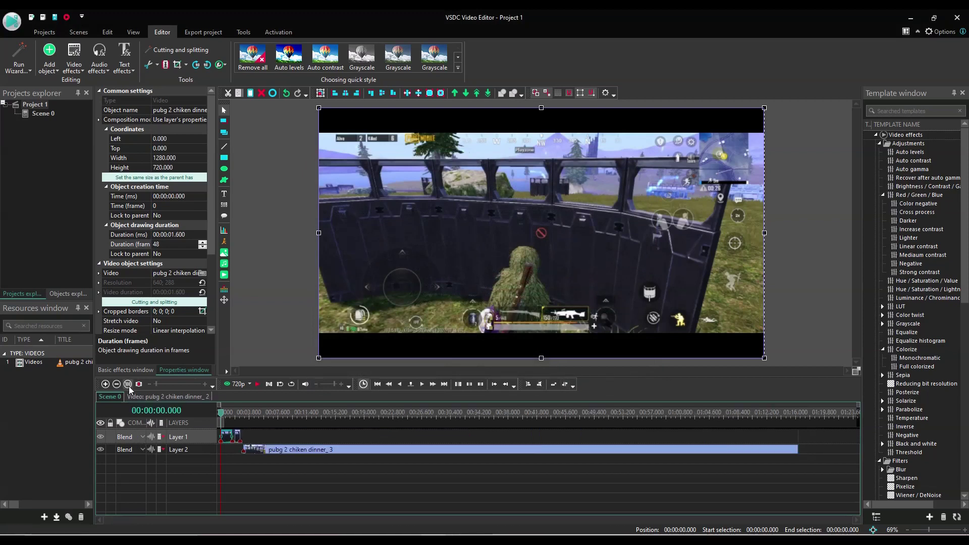
left_click(239, 413)
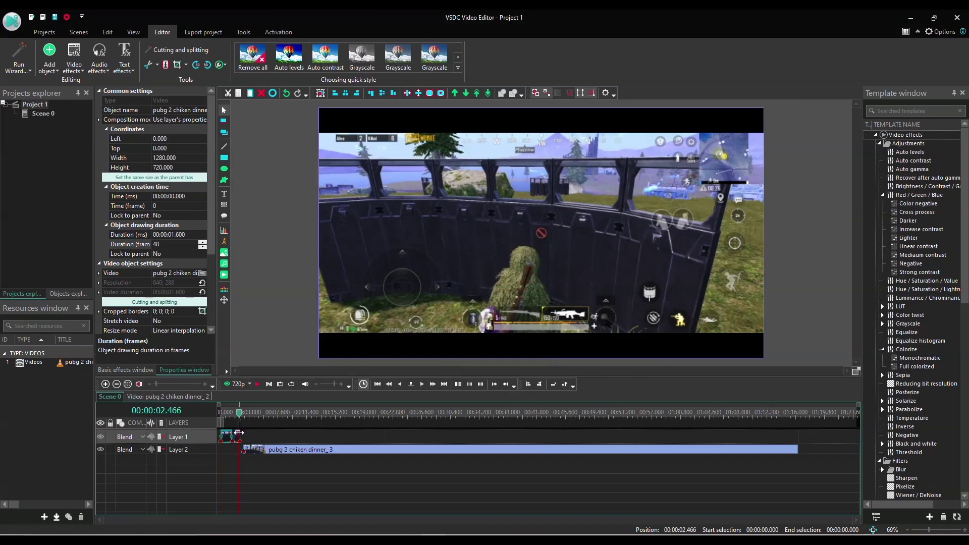
left_click(237, 435)
left_click_drag(154, 383, 189, 385)
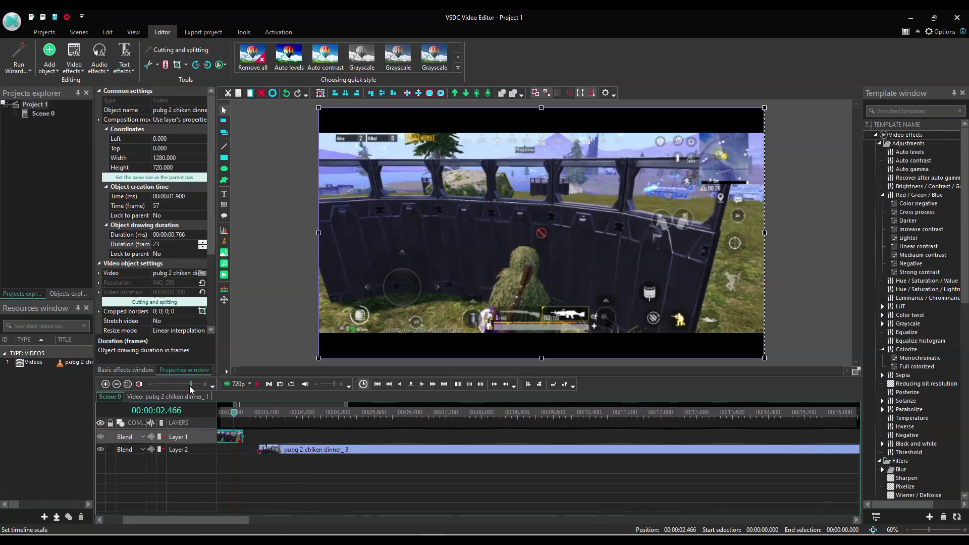
left_click_drag(229, 518, 205, 517)
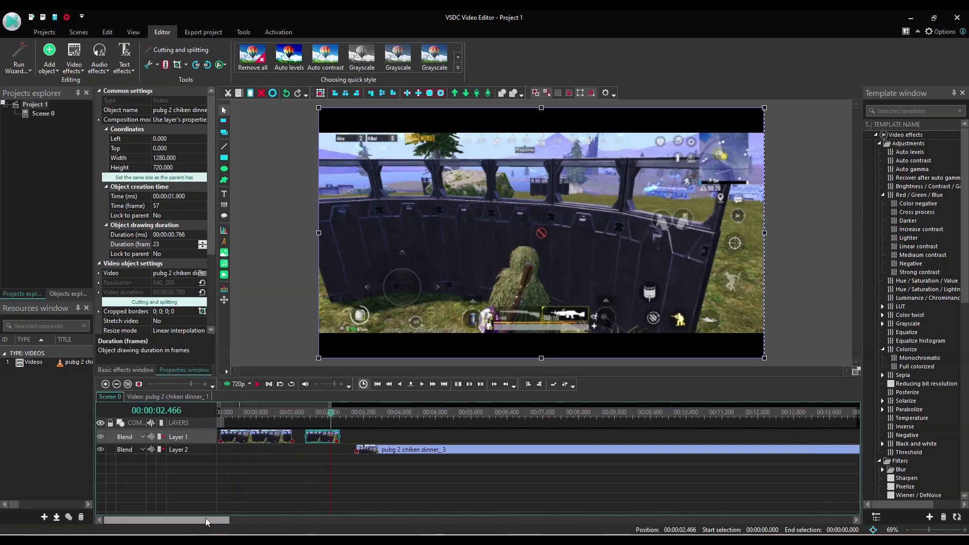
Visit the second clip's nested timeline, return to Scene 0, and reselect that clip.
double_click(322, 440)
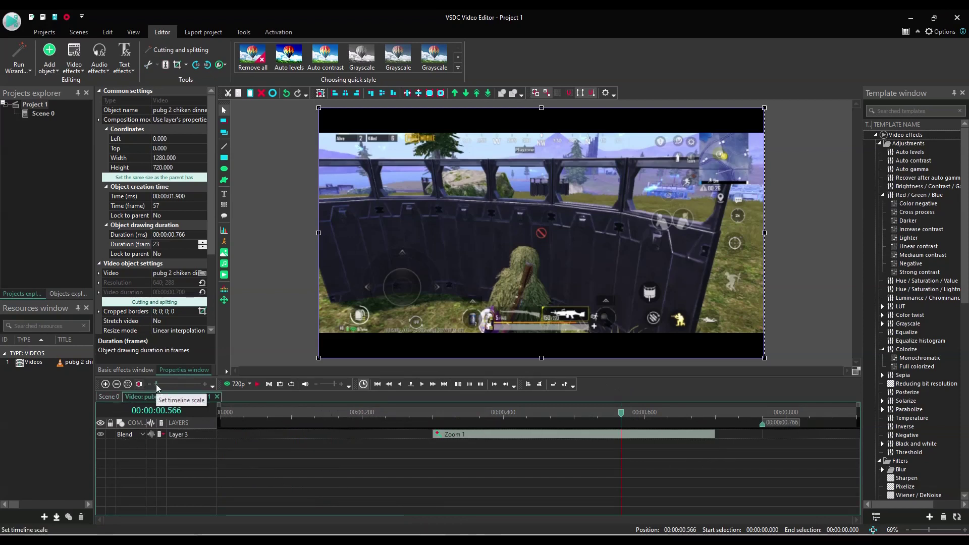
left_click(119, 397)
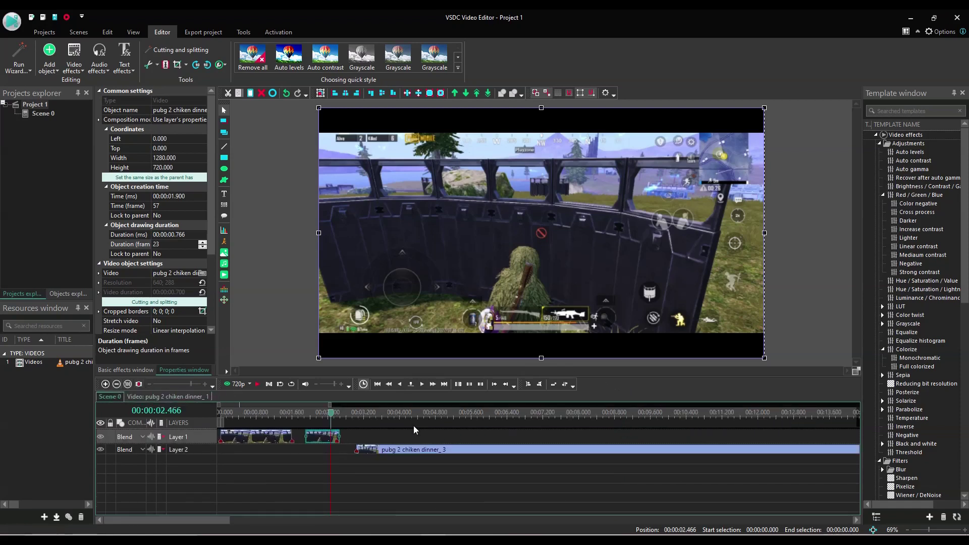
left_click(381, 464)
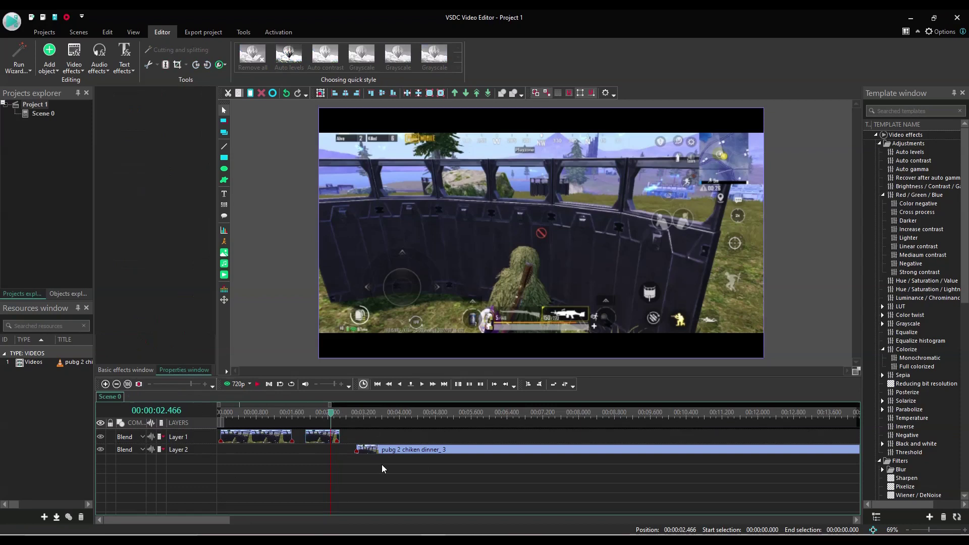
left_click(332, 441)
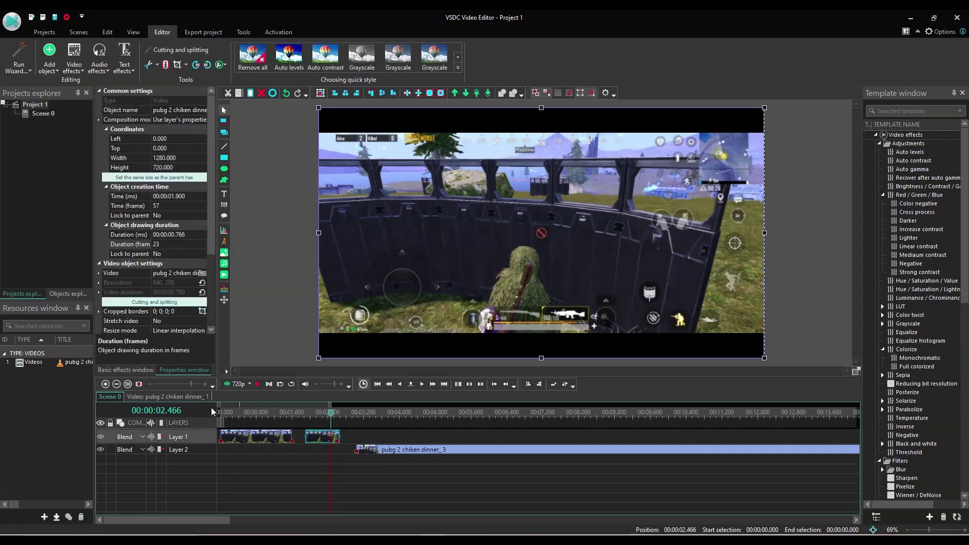
Inside the first Layer 1 clip's timeline, add a Video effects > Transforms > Zoom effect.
left_click(127, 382)
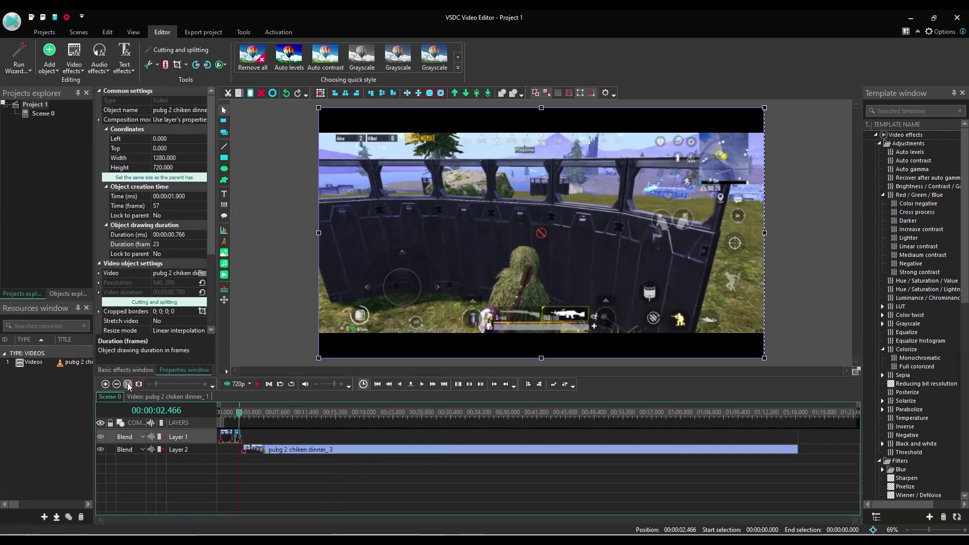
left_click(225, 439)
double_click(225, 441)
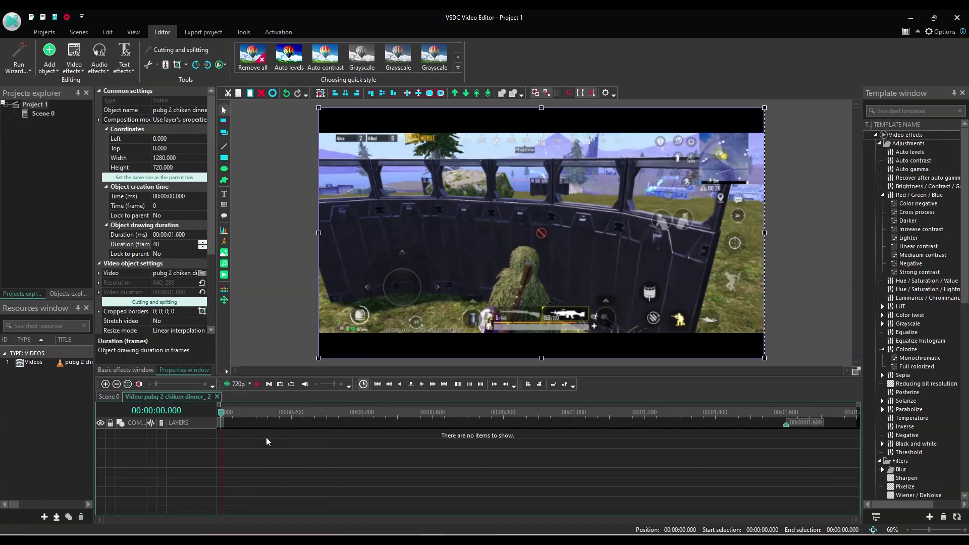
left_click(99, 70)
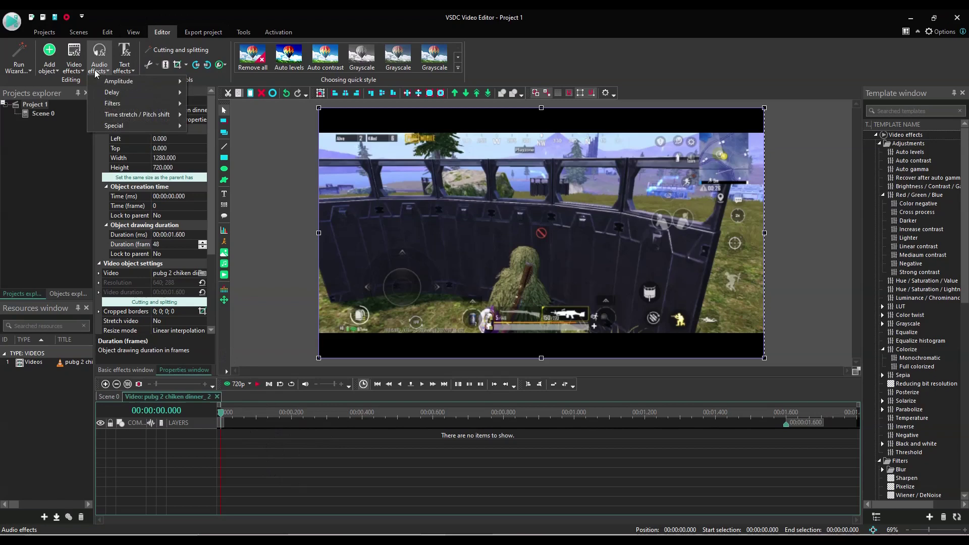
left_click(77, 73)
mouse_move(101, 116)
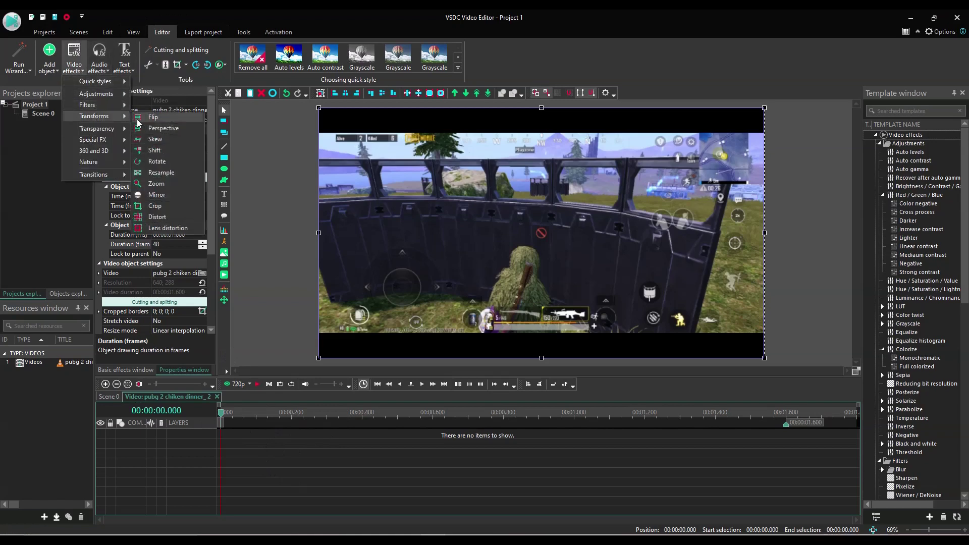
left_click(161, 186)
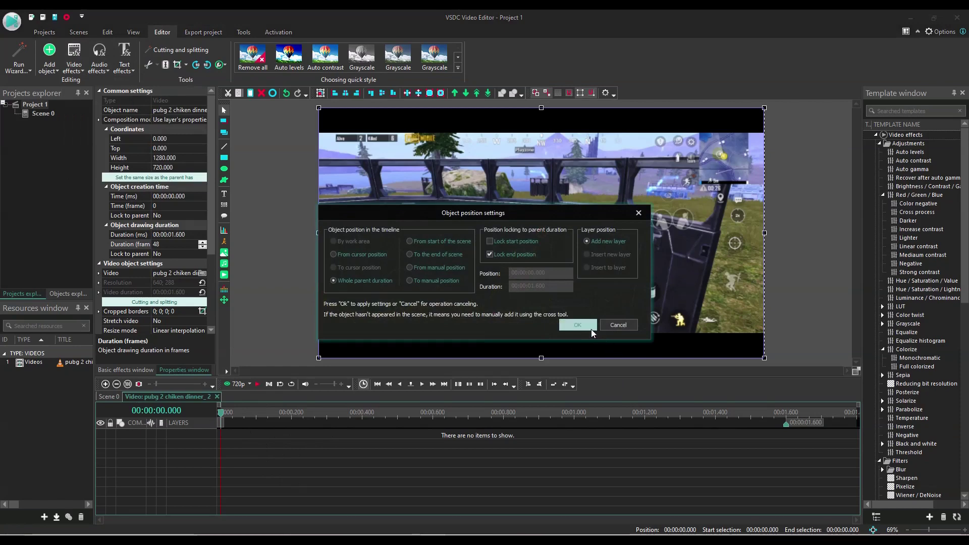
left_click(591, 329)
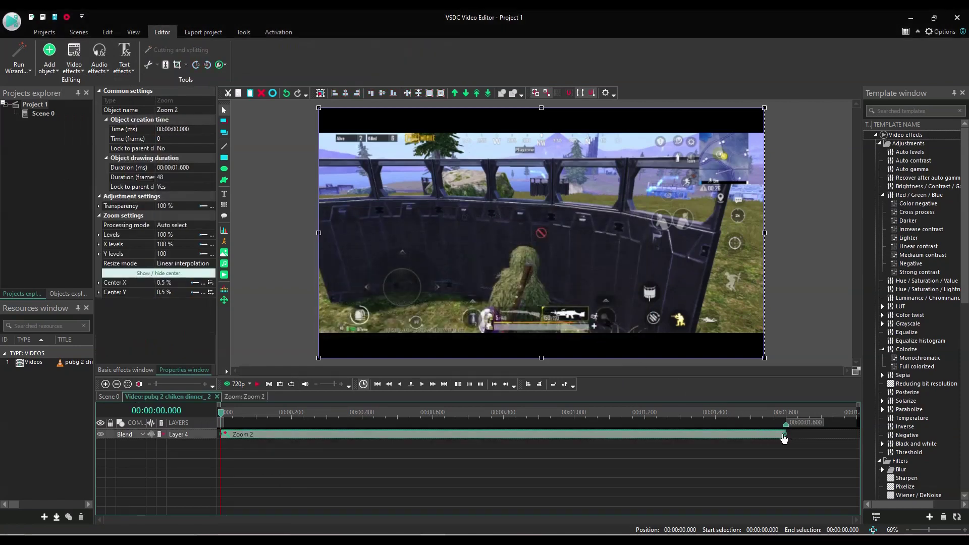
Shorten the Zoom effect, duplicate it four times, and order all five one after another.
left_click_drag(783, 438, 257, 435)
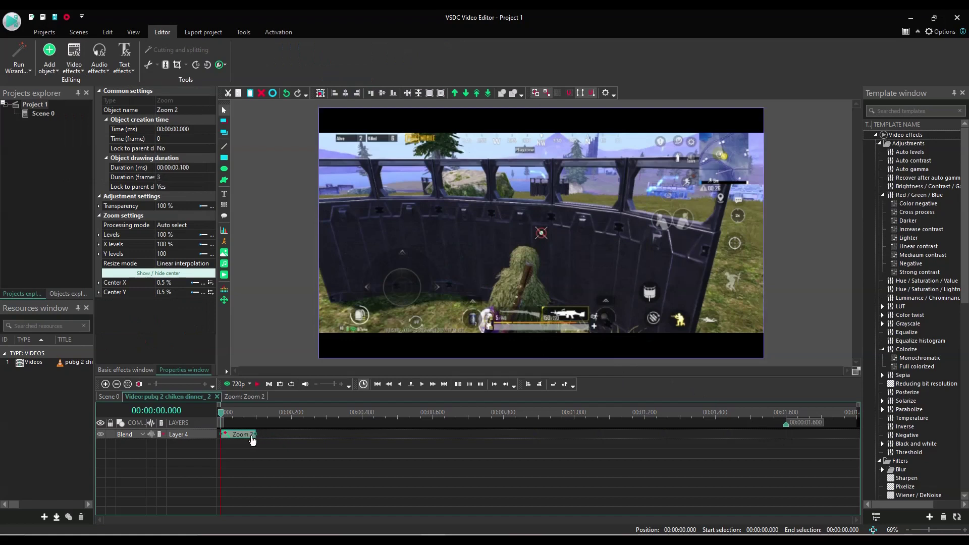
key("ctrl+v")
key("ctrl+v")
key("ctrl+v")
key("ctrl+v")
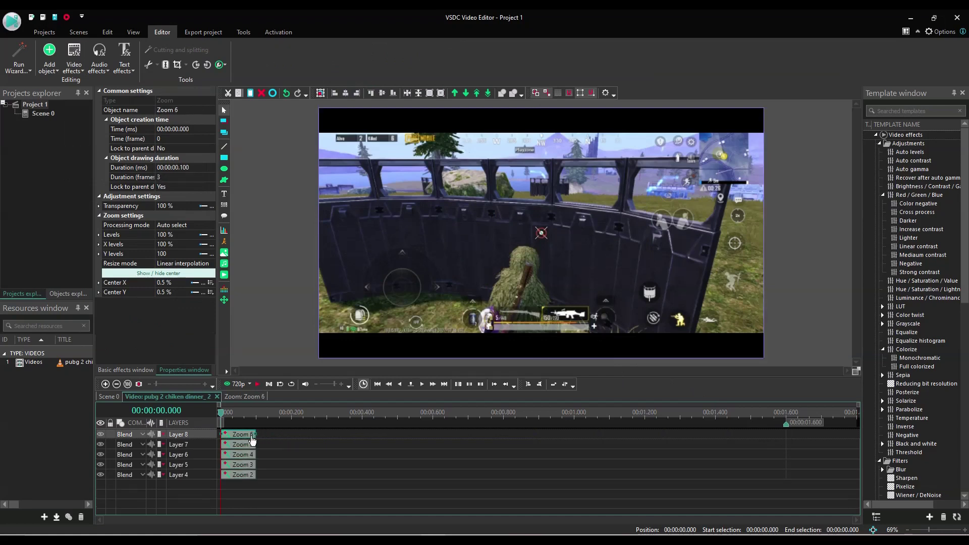
left_click(261, 482)
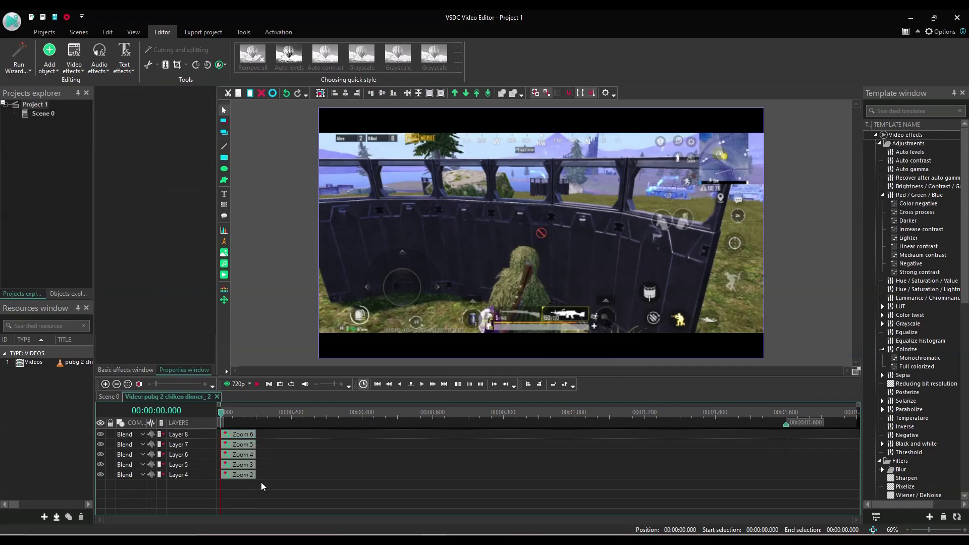
key("ctrl+a")
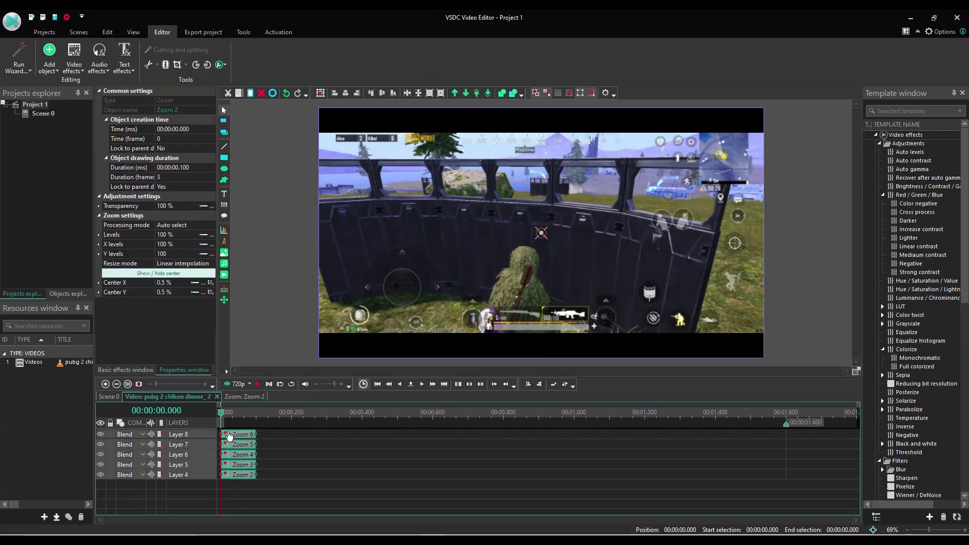
left_click(552, 384)
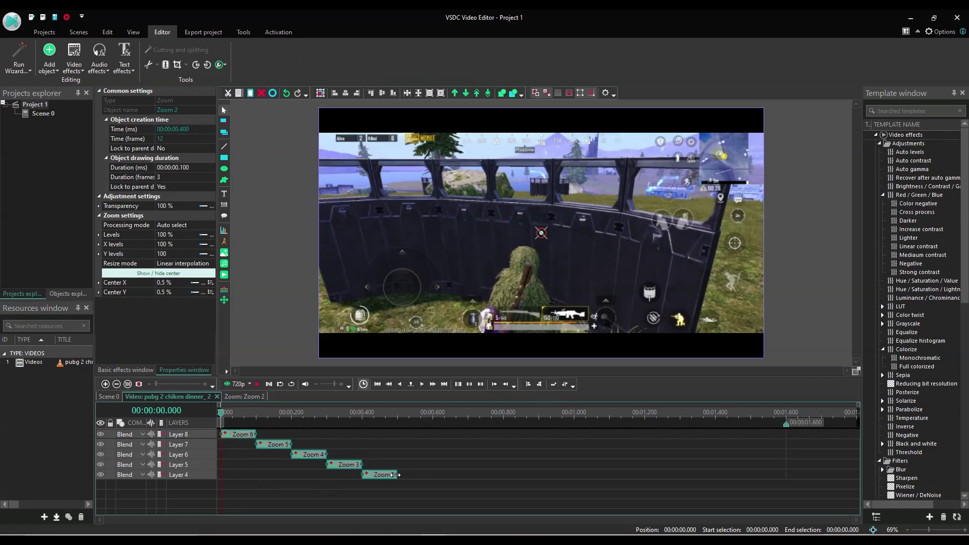
Shrink the five Zoom effects to one frame, zoom in at 0.100 s, and return to Scene 0.
left_click_drag(396, 475, 379, 476)
left_click(367, 486)
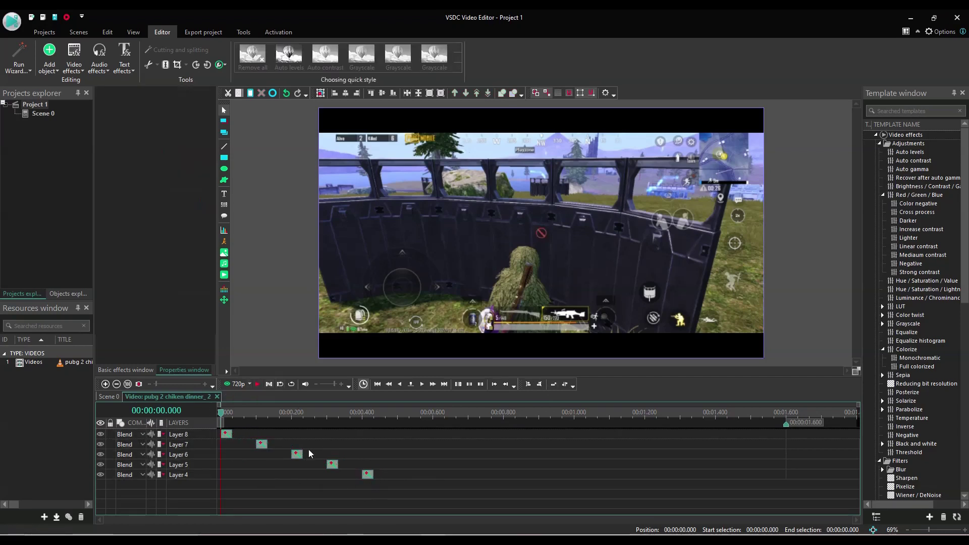
left_click(263, 413)
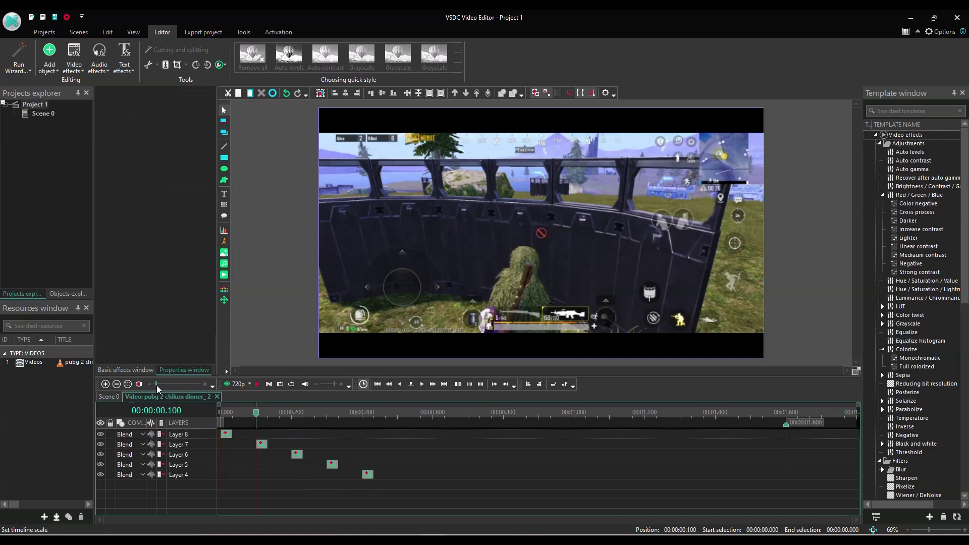
left_click_drag(156, 385, 189, 384)
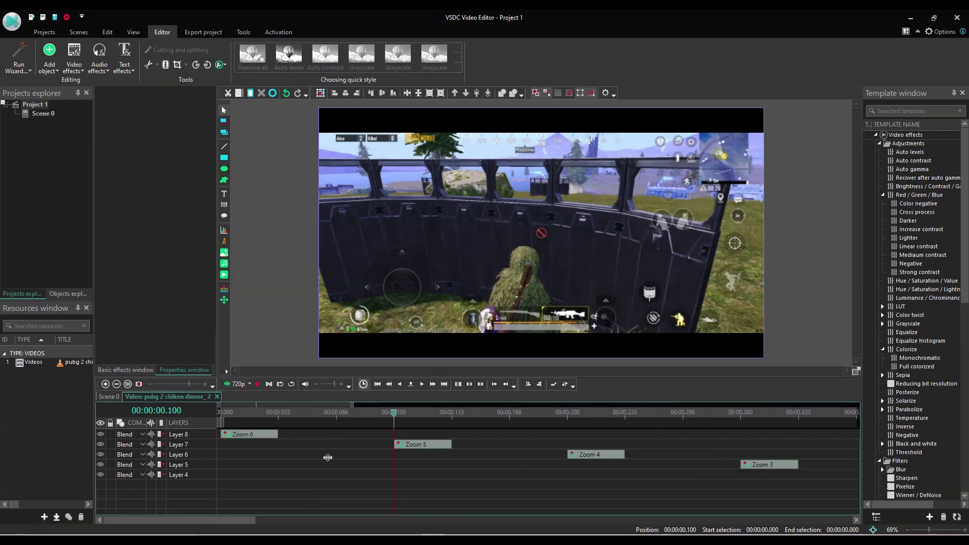
left_click(114, 398)
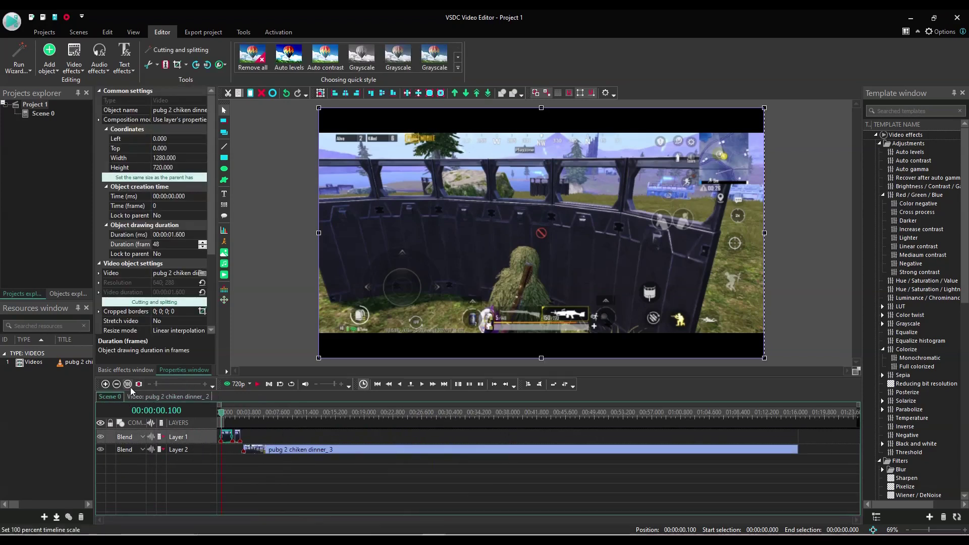
Reopen the first Layer 1 clip's timeline to check its zoomed scale, then return to Scene 0.
double_click(226, 438)
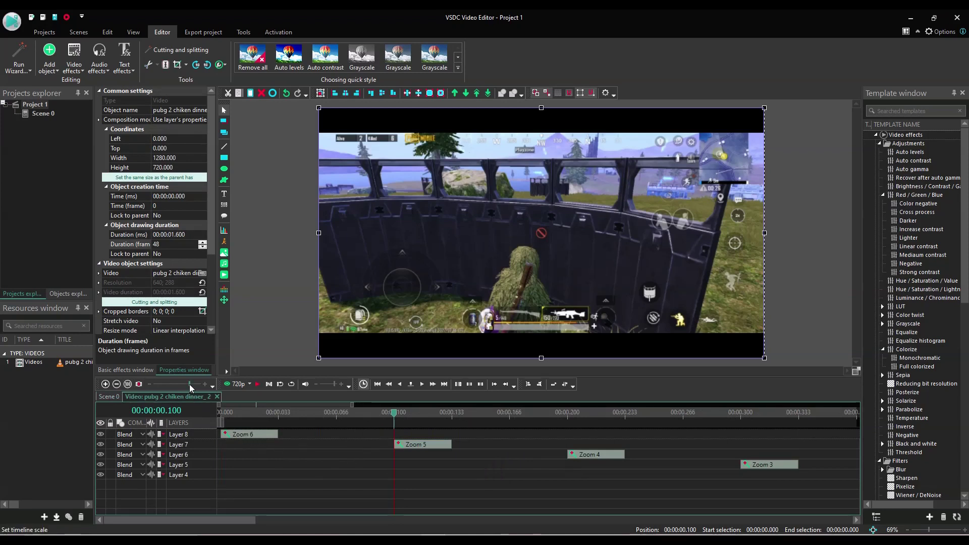
left_click(109, 396)
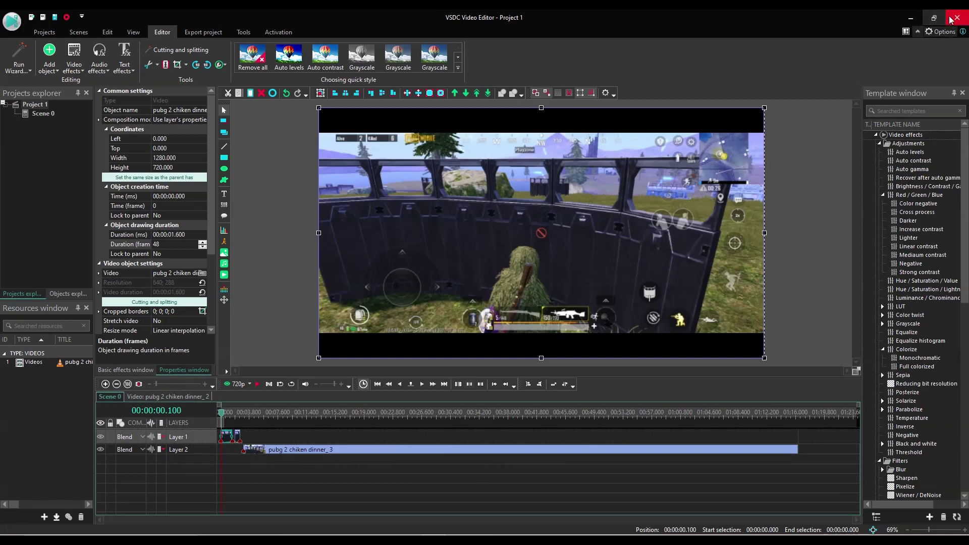
Open Options to show 'Save timeline scale for every object' on the Timeline Options page.
left_click(944, 32)
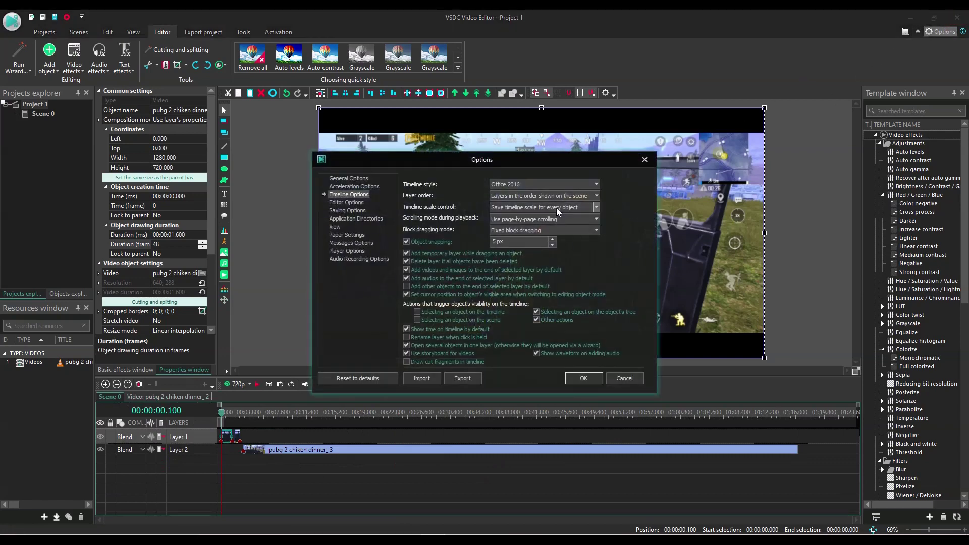